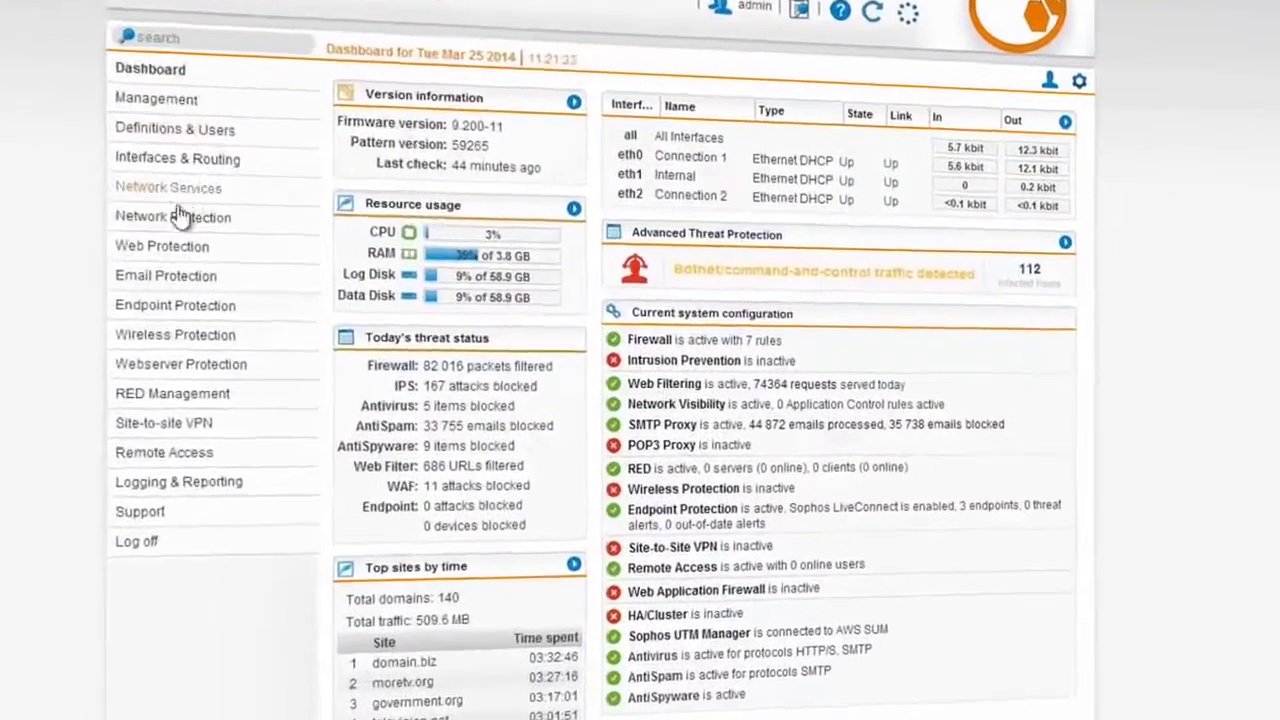
# - Open Network Protection's Firewall rules list, showing the 'Let Mail Server send mail' rule
pyautogui.click(137, 217)
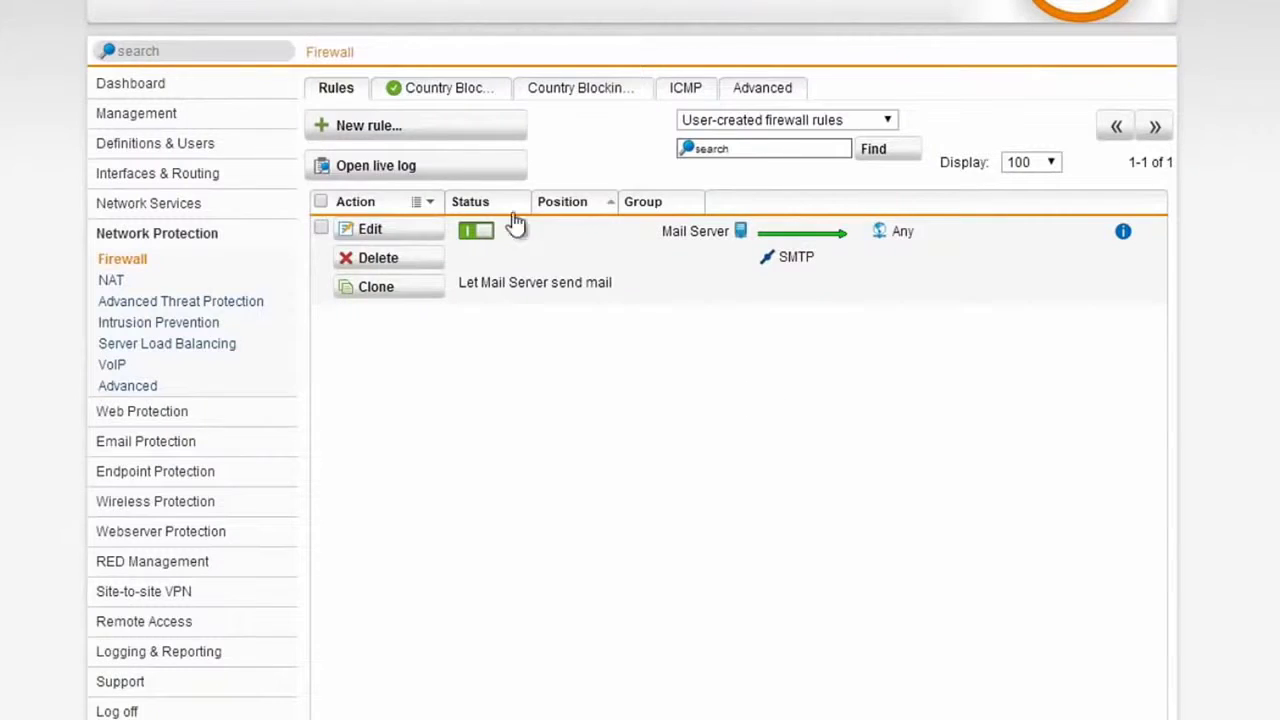
pyautogui.click(340, 140)
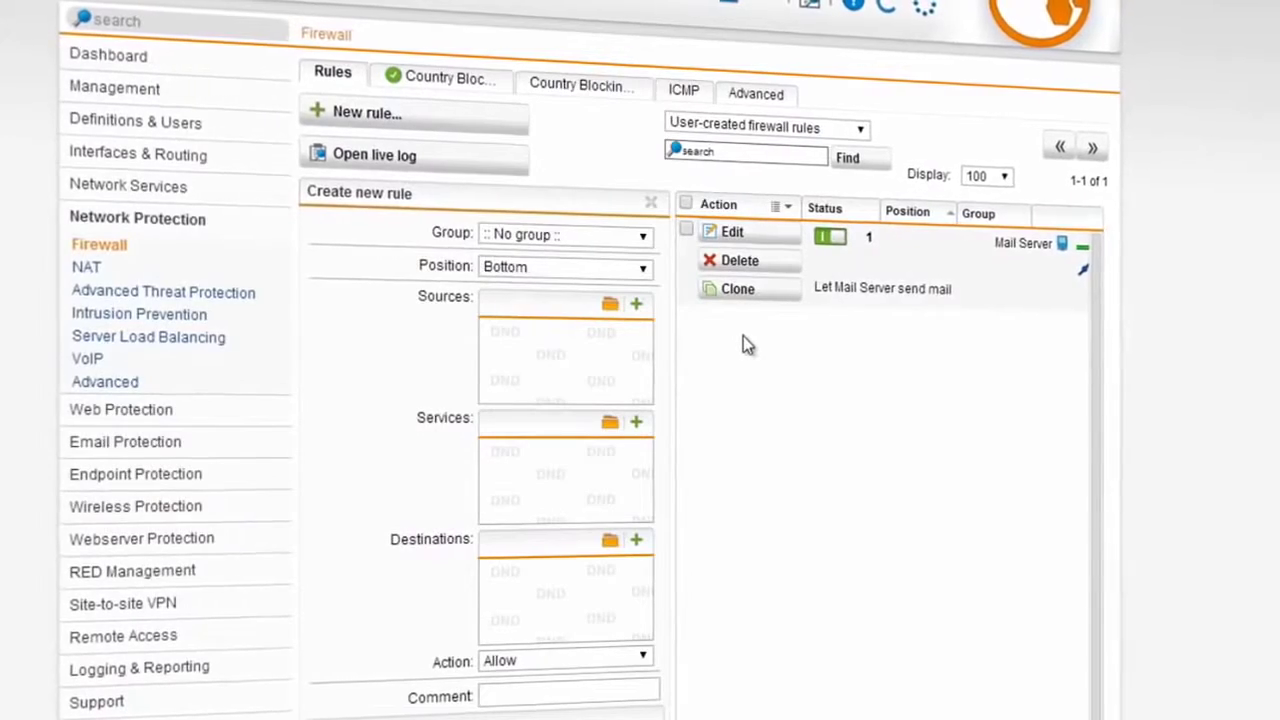
pyautogui.click(610, 304)
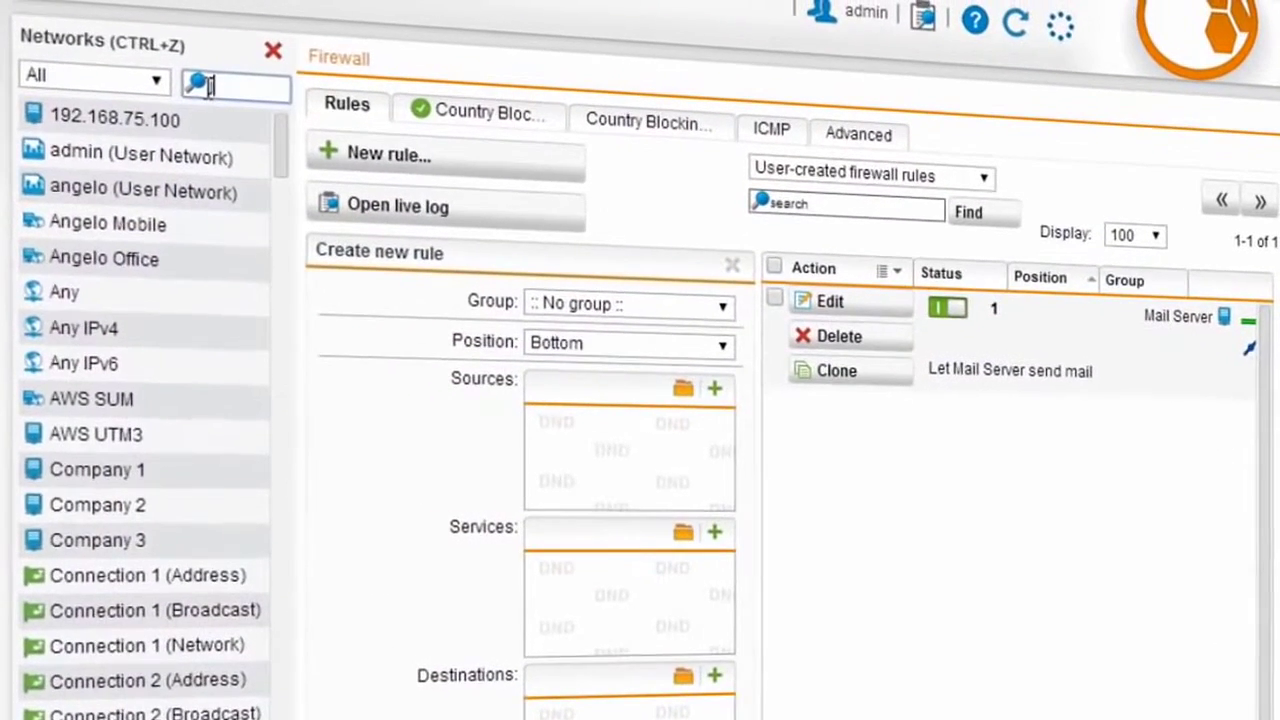
pyautogui.click(200, 85)
pyautogui.write('joe')
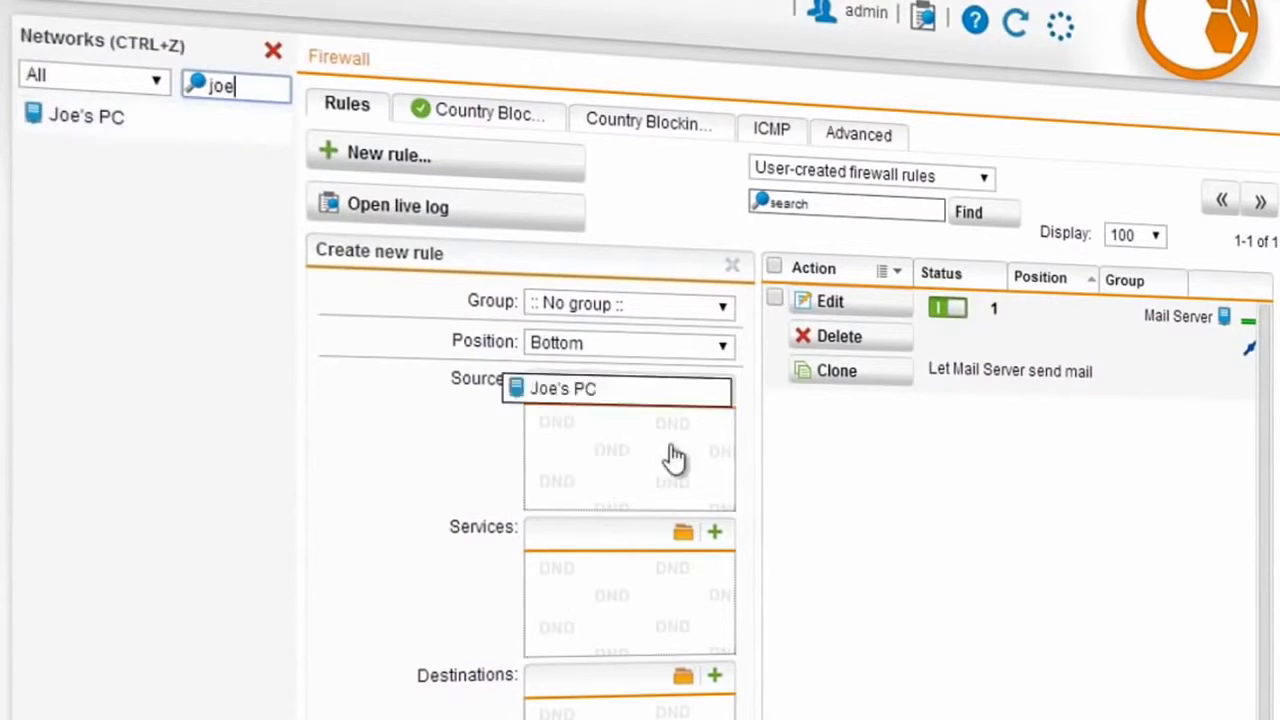
pyautogui.moveTo(630, 422); pyautogui.dragTo(682, 458)
pyautogui.write('jane')
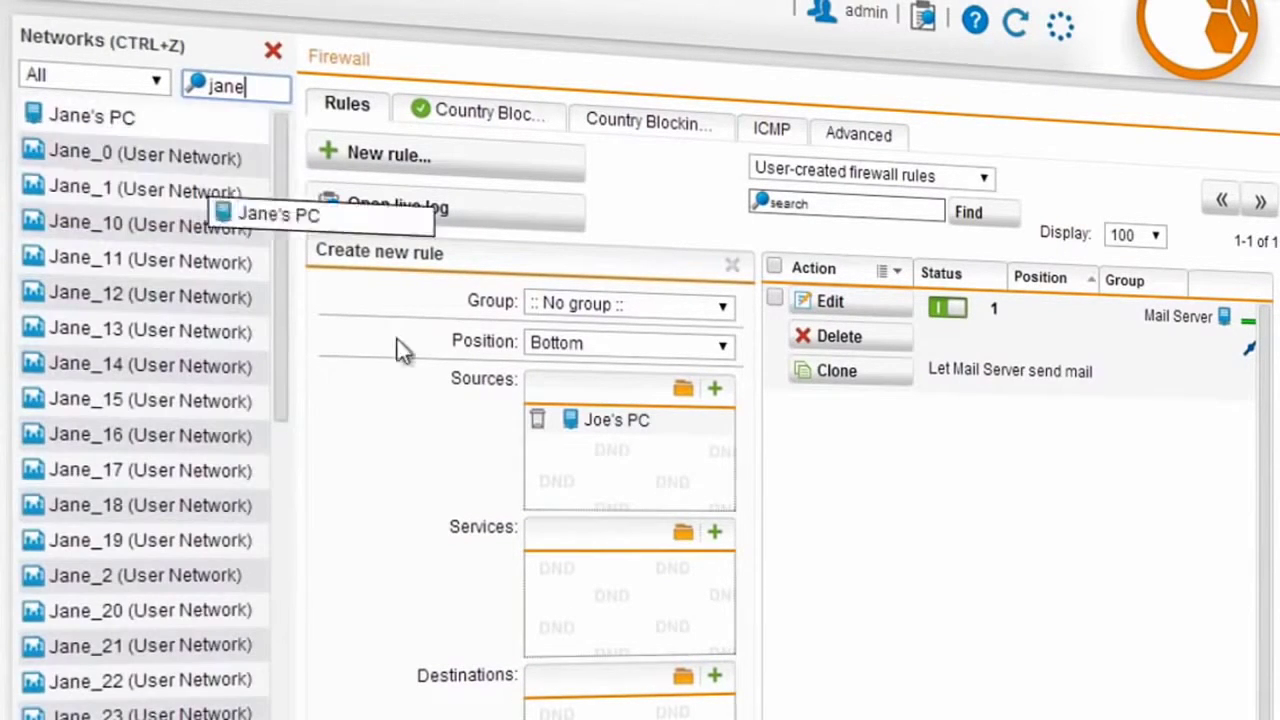
pyautogui.moveTo(400, 350); pyautogui.dragTo(648, 490)
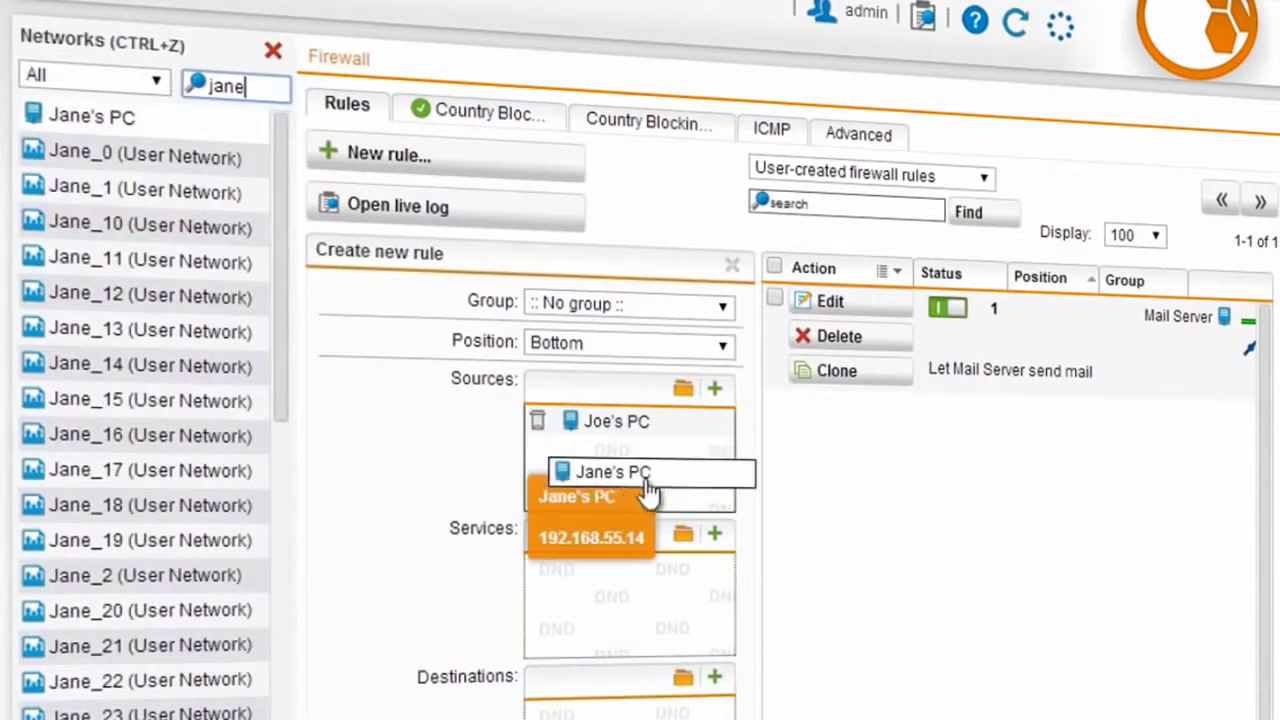
# - Add Microsoft Remote Desktop as the new rule's service
pyautogui.hotkey('ctrl', 'x')
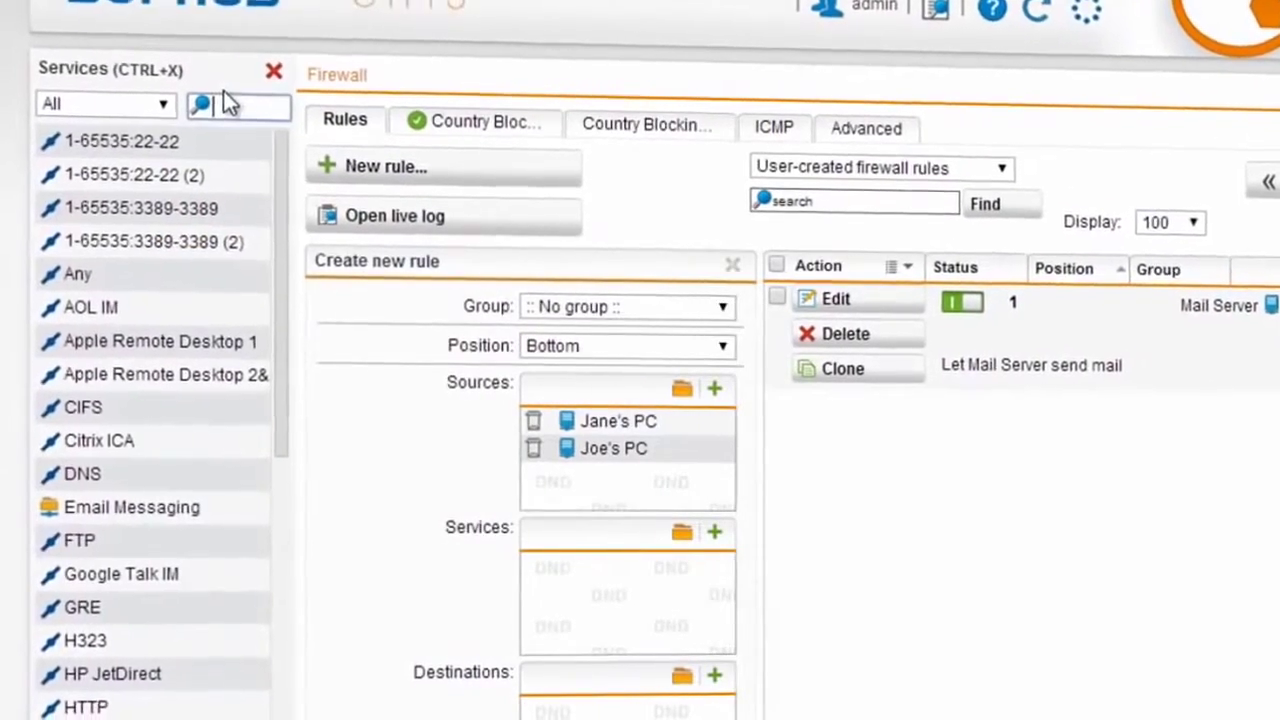
pyautogui.write('remote')
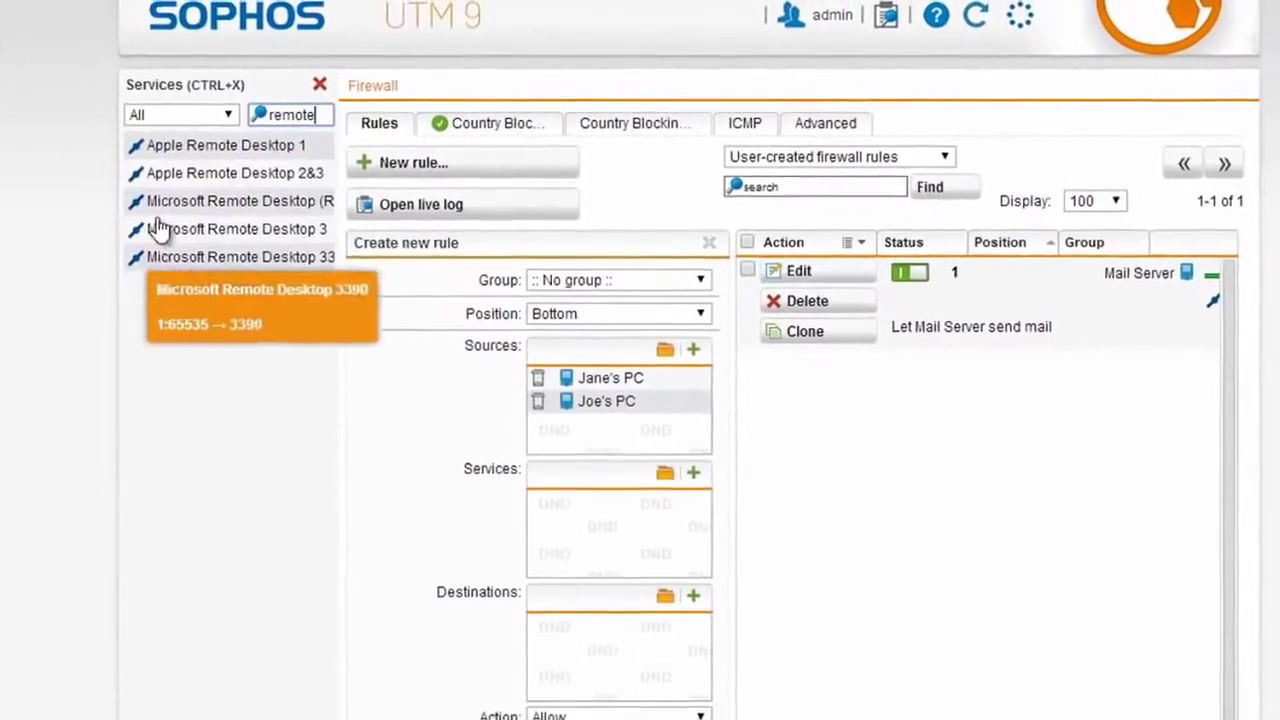
pyautogui.moveTo(180, 205); pyautogui.dragTo(640, 525)
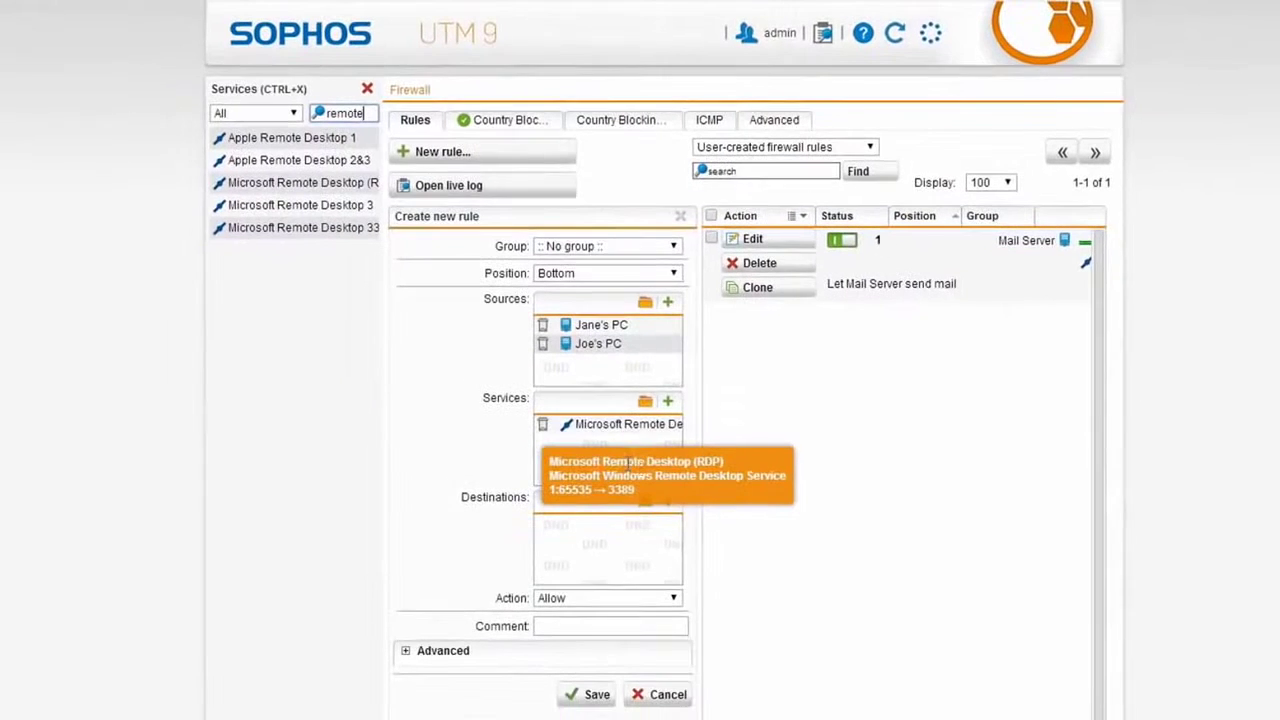
pyautogui.hotkey('ctrl', 'z')
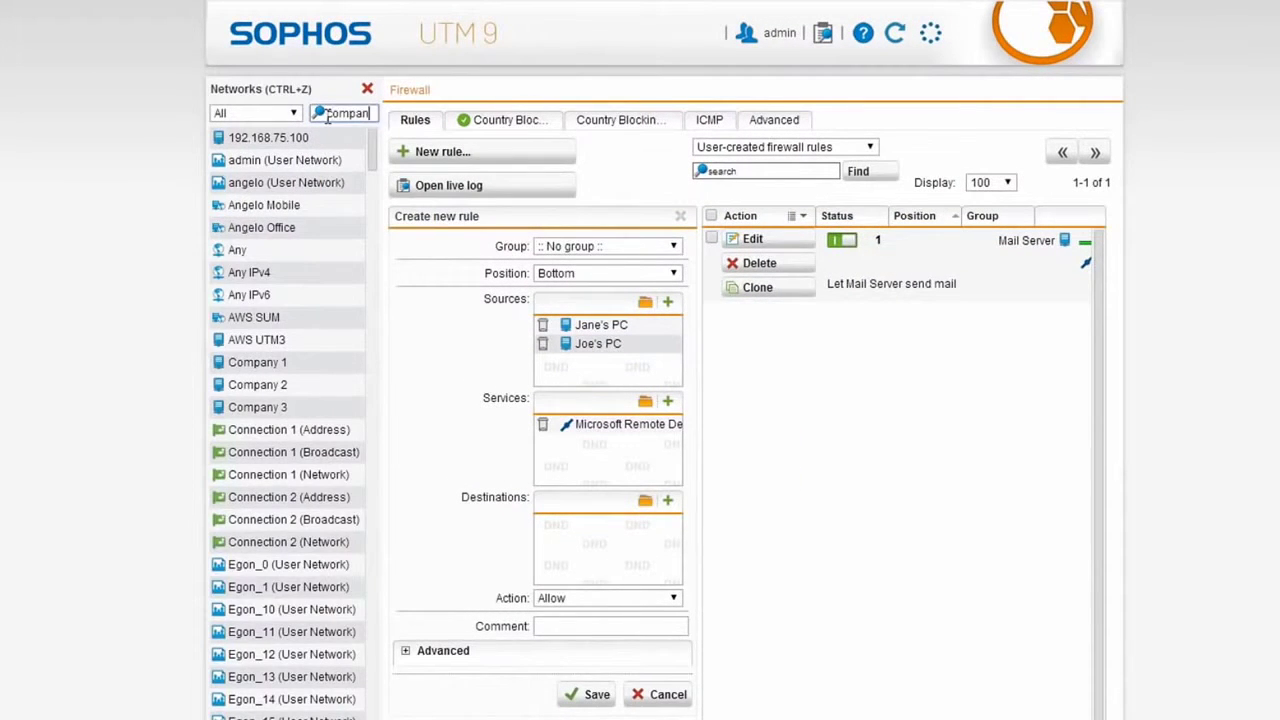
# - Drag Company 1 into the new rule's Destinations
pyautogui.moveTo(262, 138); pyautogui.dragTo(280, 183)
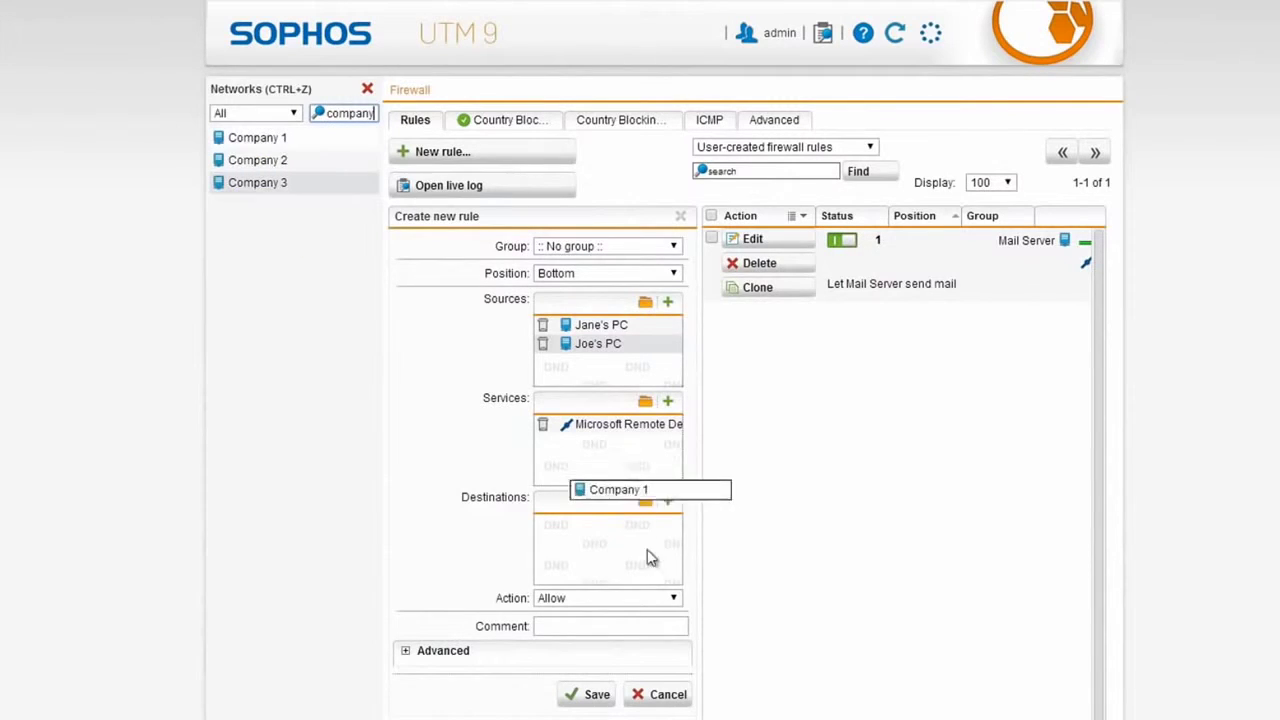
pyautogui.moveTo(648, 557); pyautogui.dragTo(648, 557)
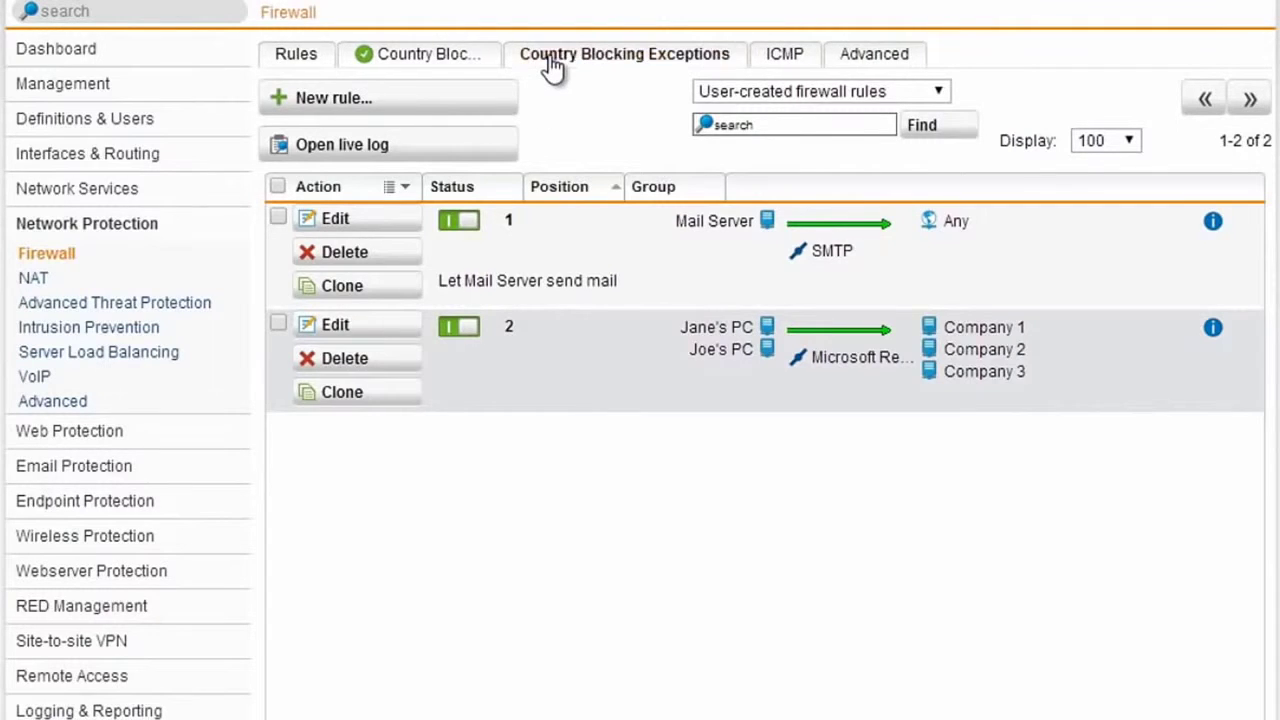
# - Show the Country Blocking Exceptions tab on the Firewall page
pyautogui.click(553, 66)
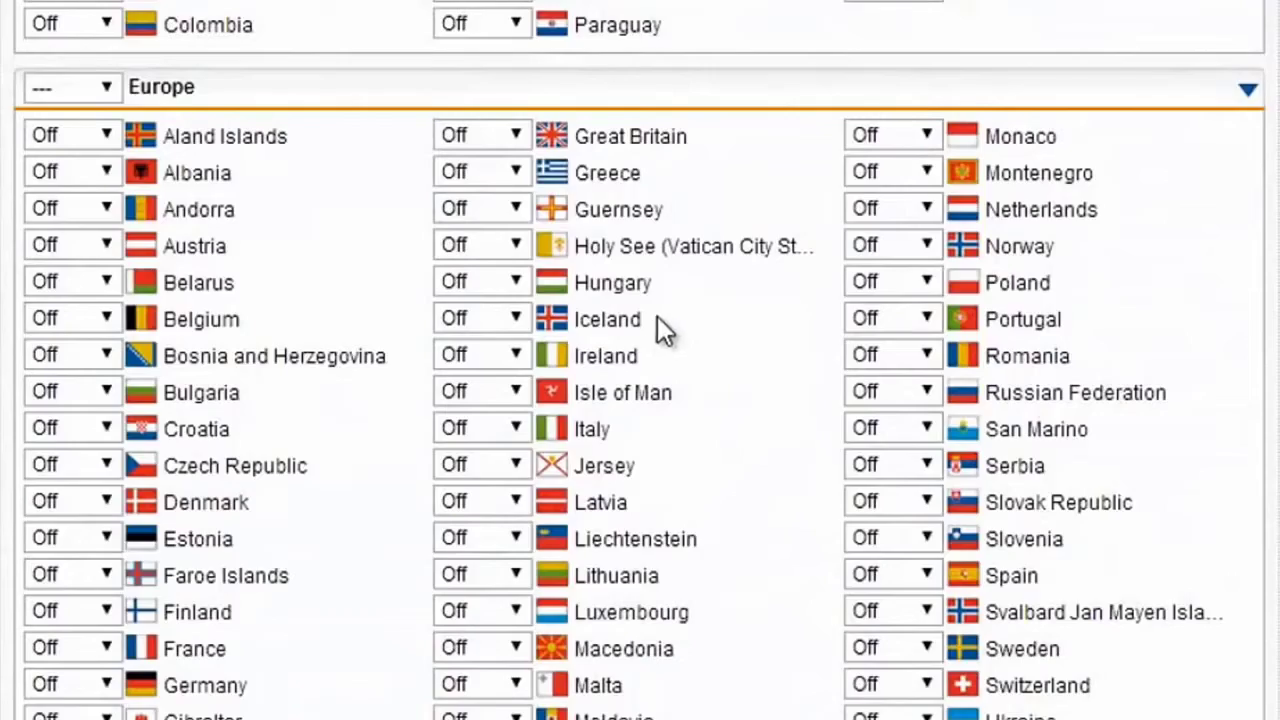
# - Block all traffic for the Asian countries such as Mongolia, leaving El Salvador unblocked
pyautogui.scroll(-5, 654, 320)
pyautogui.scroll(-3, 652, 330)
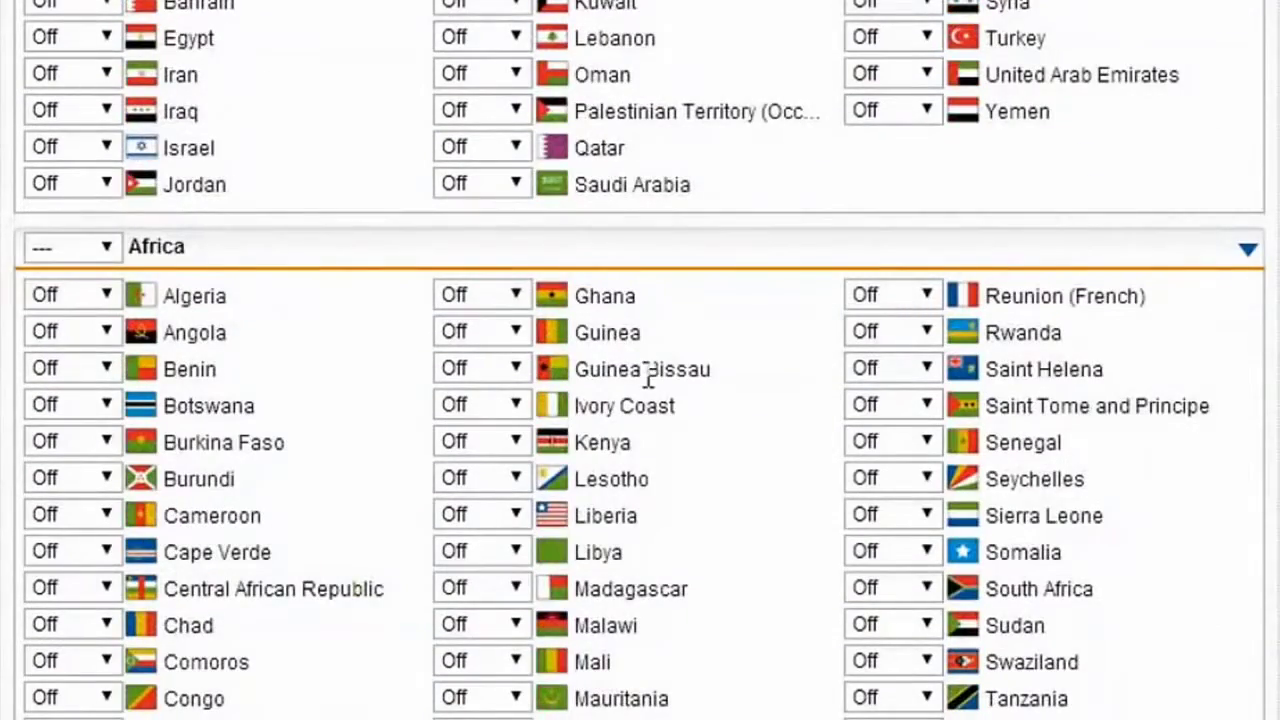
pyautogui.scroll(-2, 651, 390)
pyautogui.scroll(-5, 657, 420)
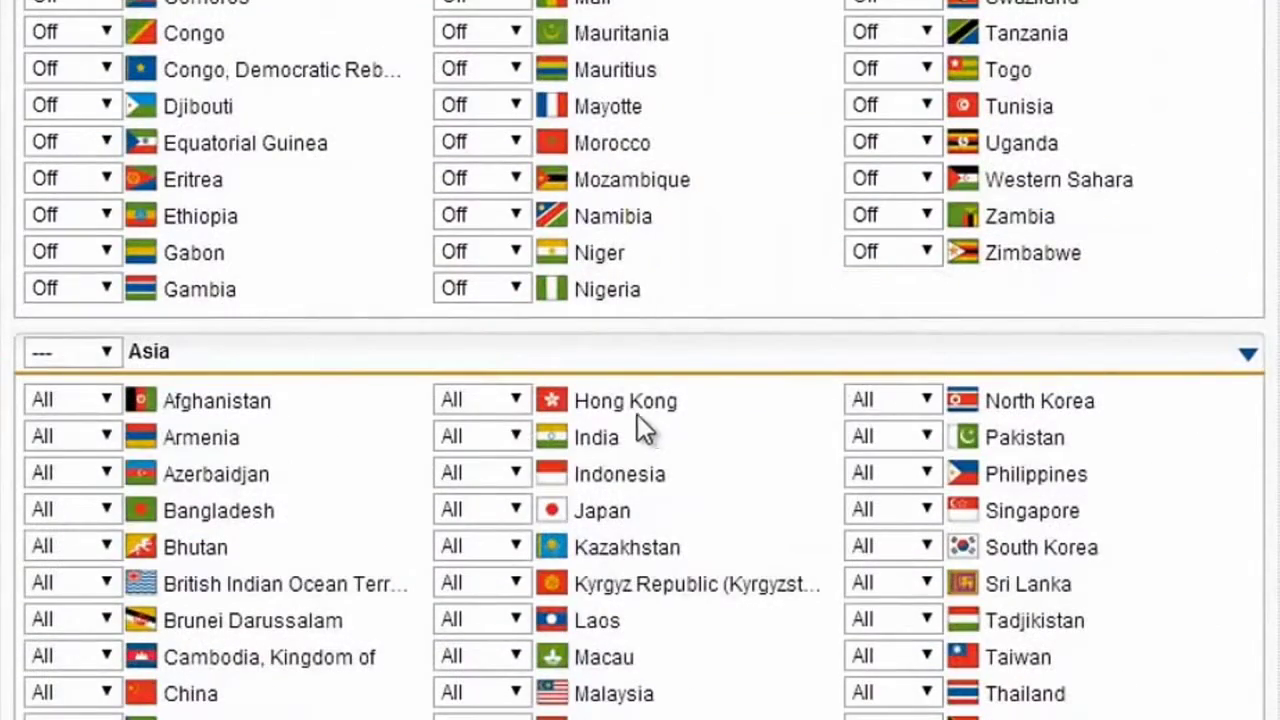
pyautogui.scroll(-3, 674, 537)
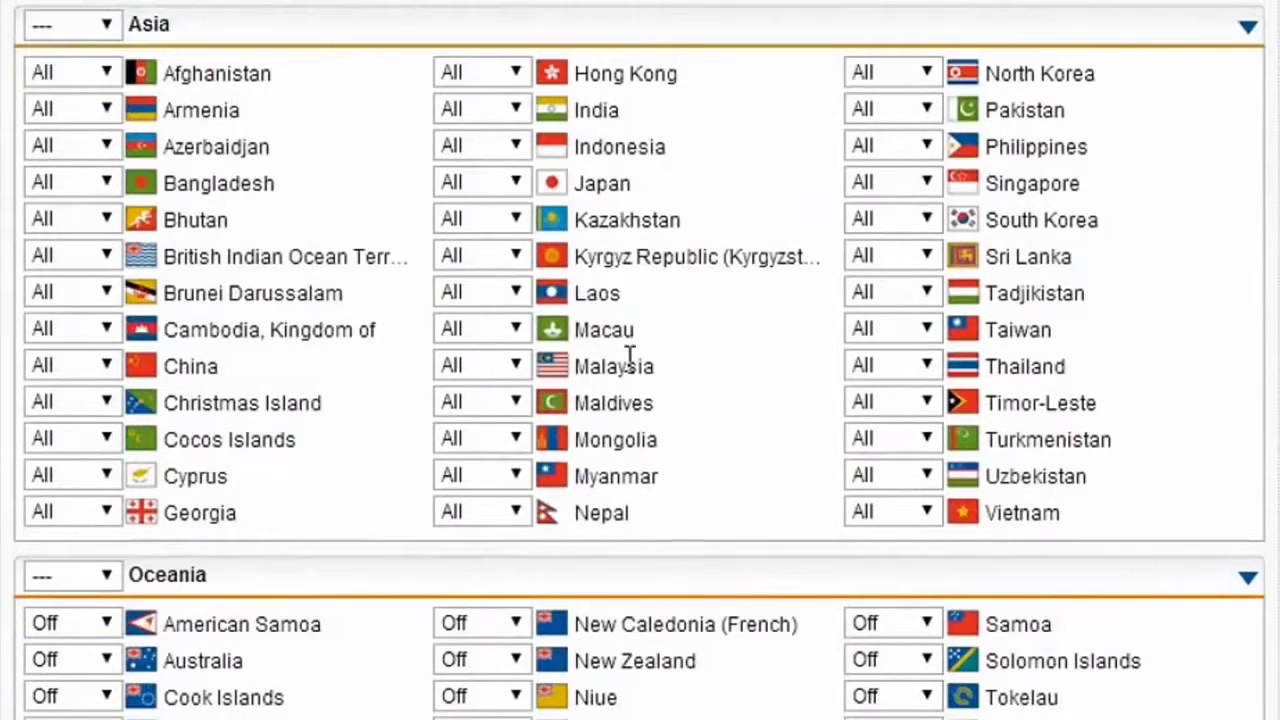
pyautogui.click(476, 440)
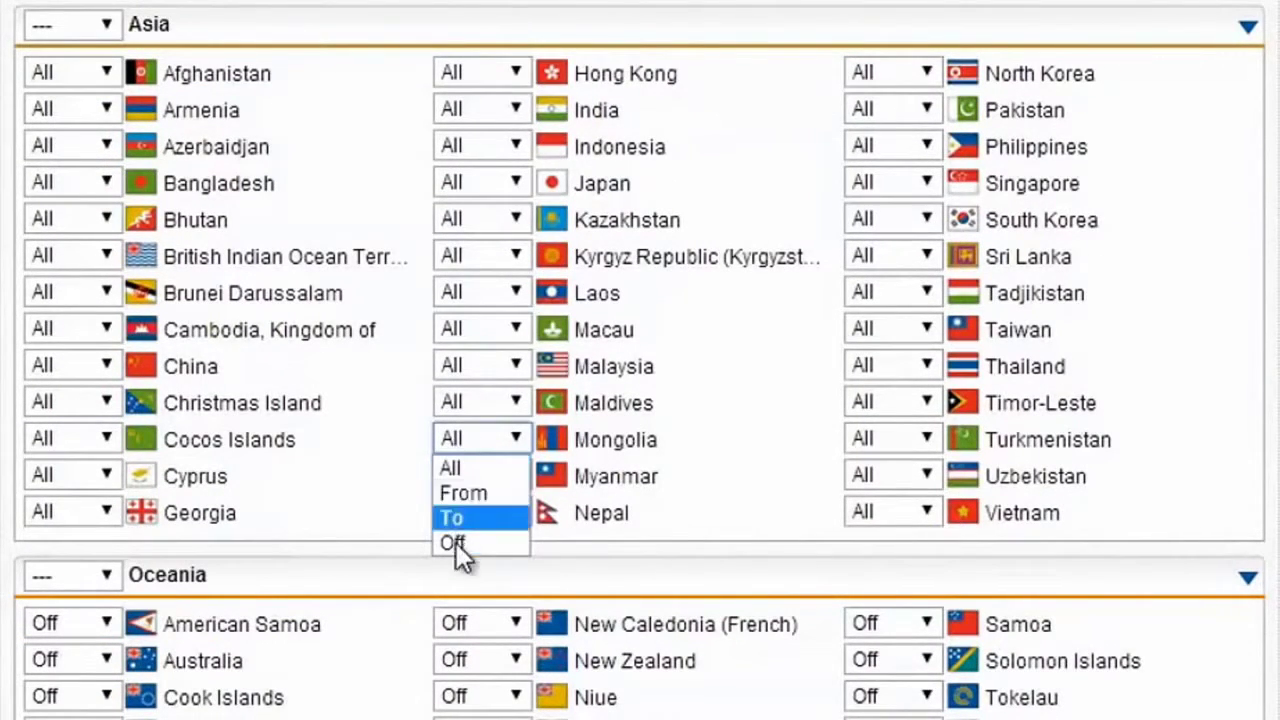
pyautogui.click(460, 470)
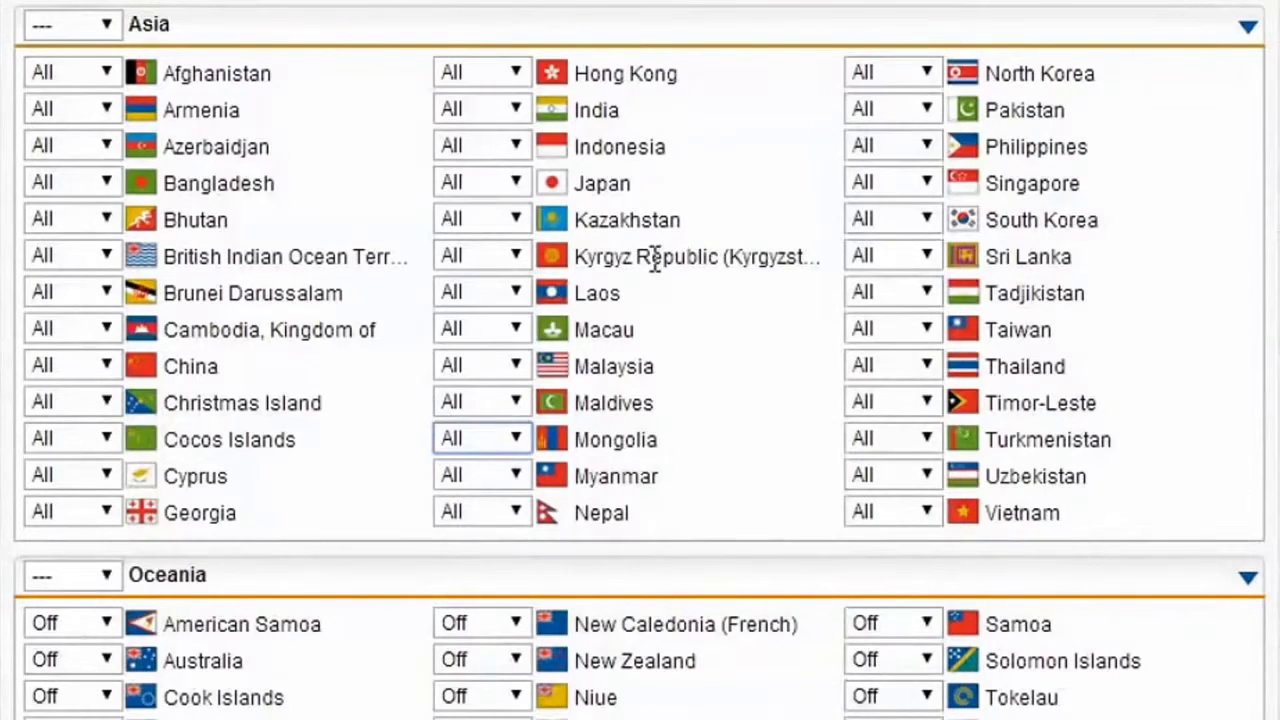
pyautogui.scroll(10, 651, 251)
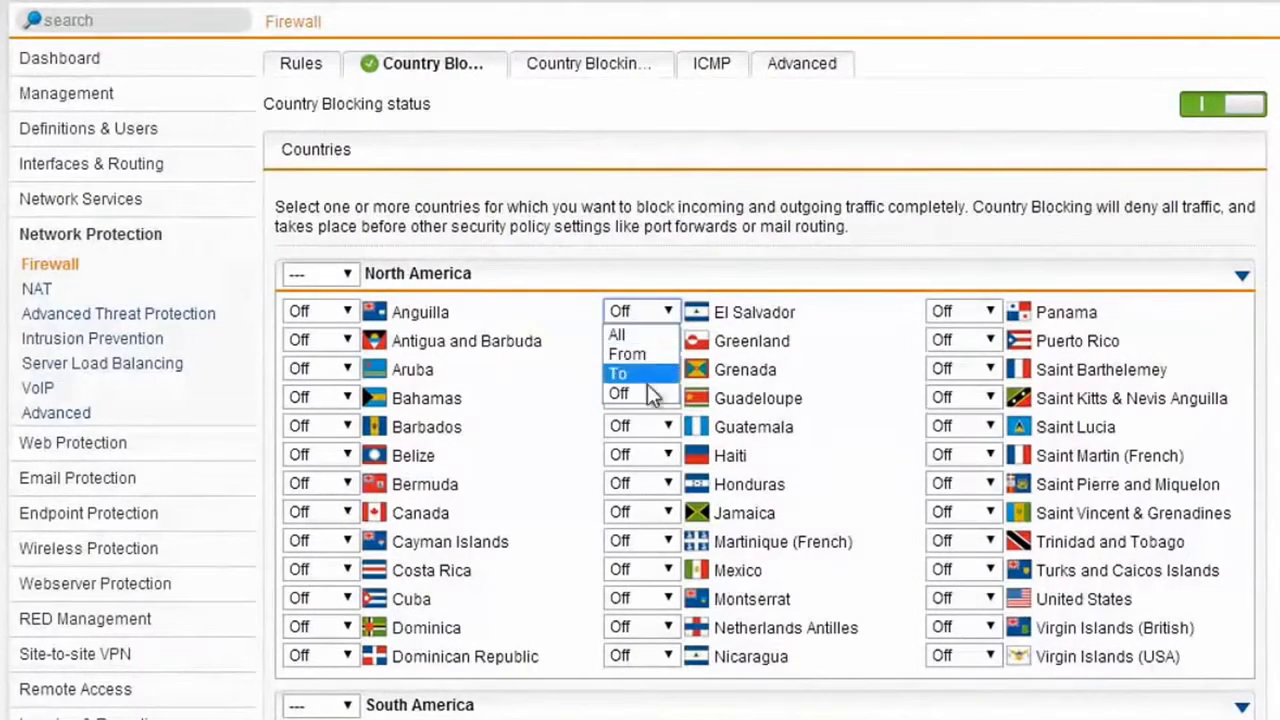
pyautogui.click(523, 279)
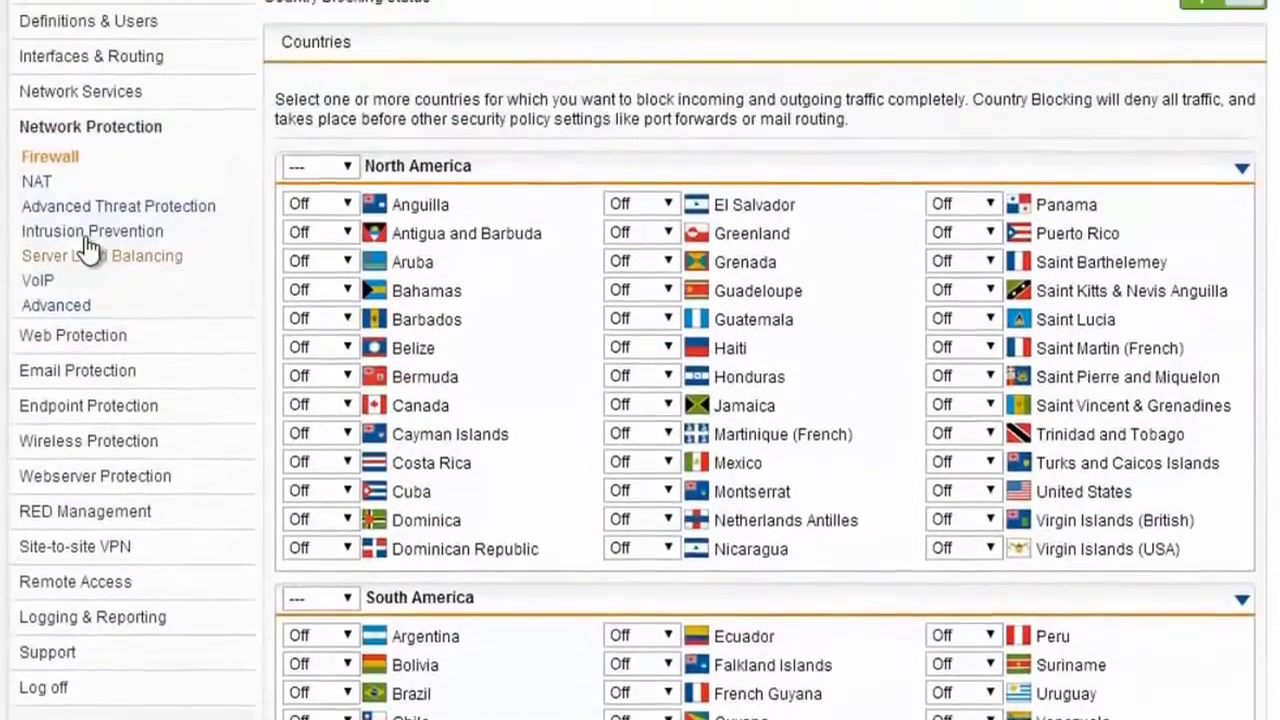
pyautogui.click(92, 3)
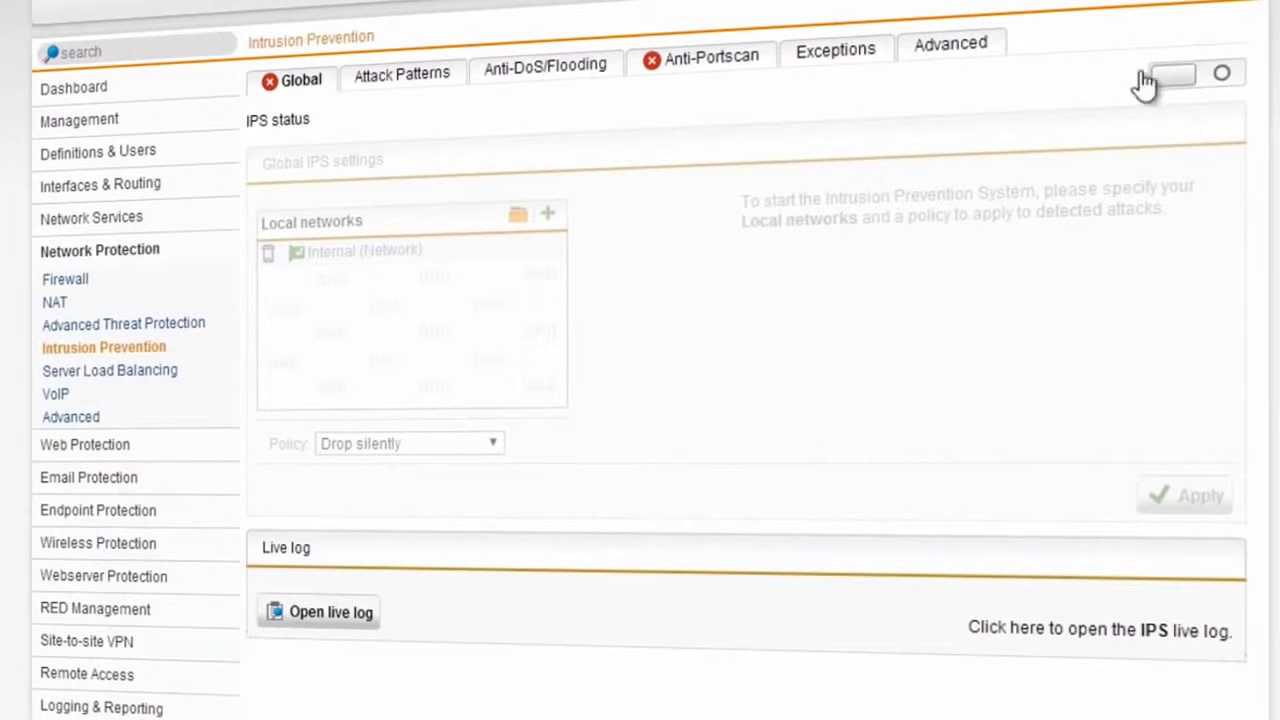
# - Turn IPS status on for the Internal network with the Drop silently policy
pyautogui.click(1220, 96)
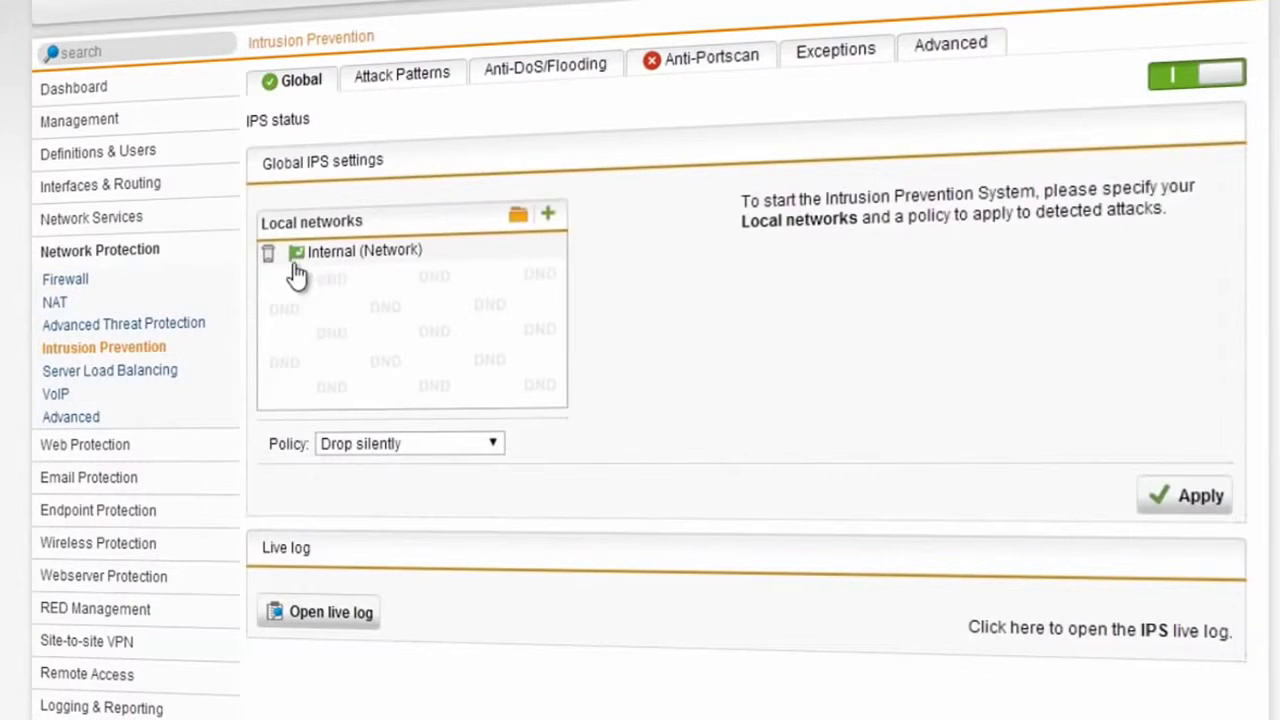
pyautogui.moveTo(297, 276)
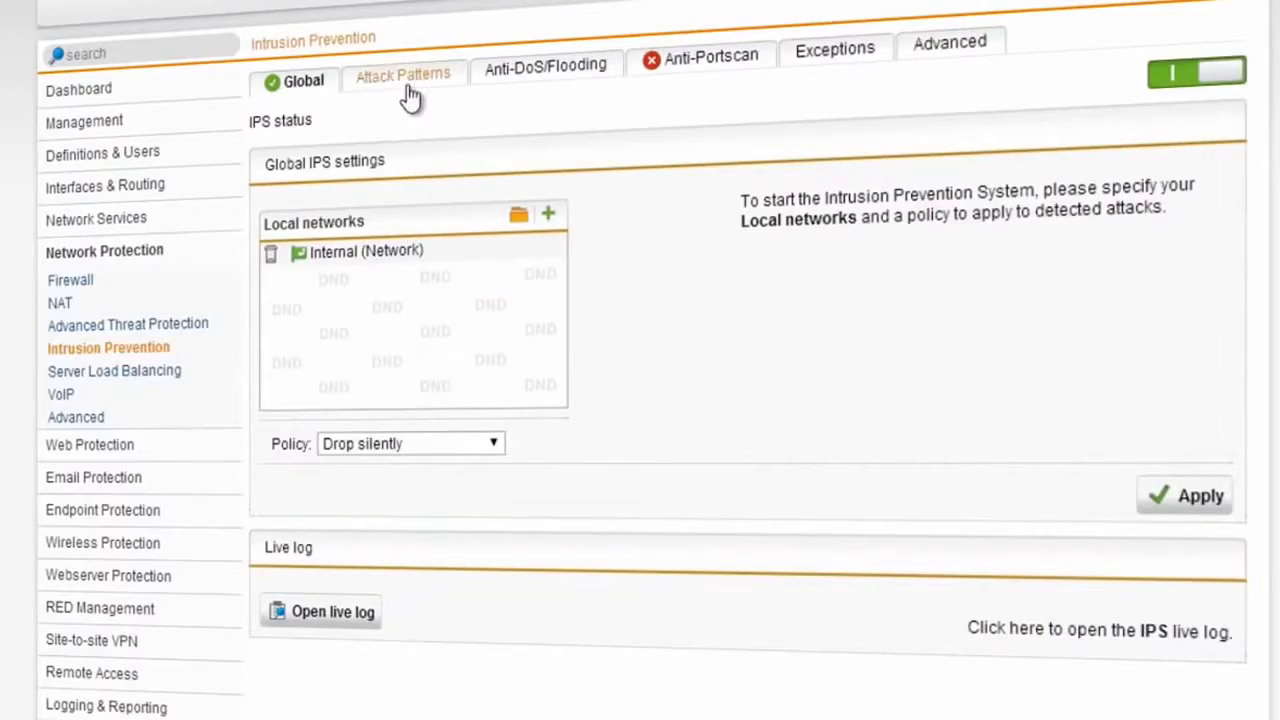
# - Review the IPS Attack Patterns, with Linux and Others groups deselected and Windows enabled
pyautogui.click(407, 88)
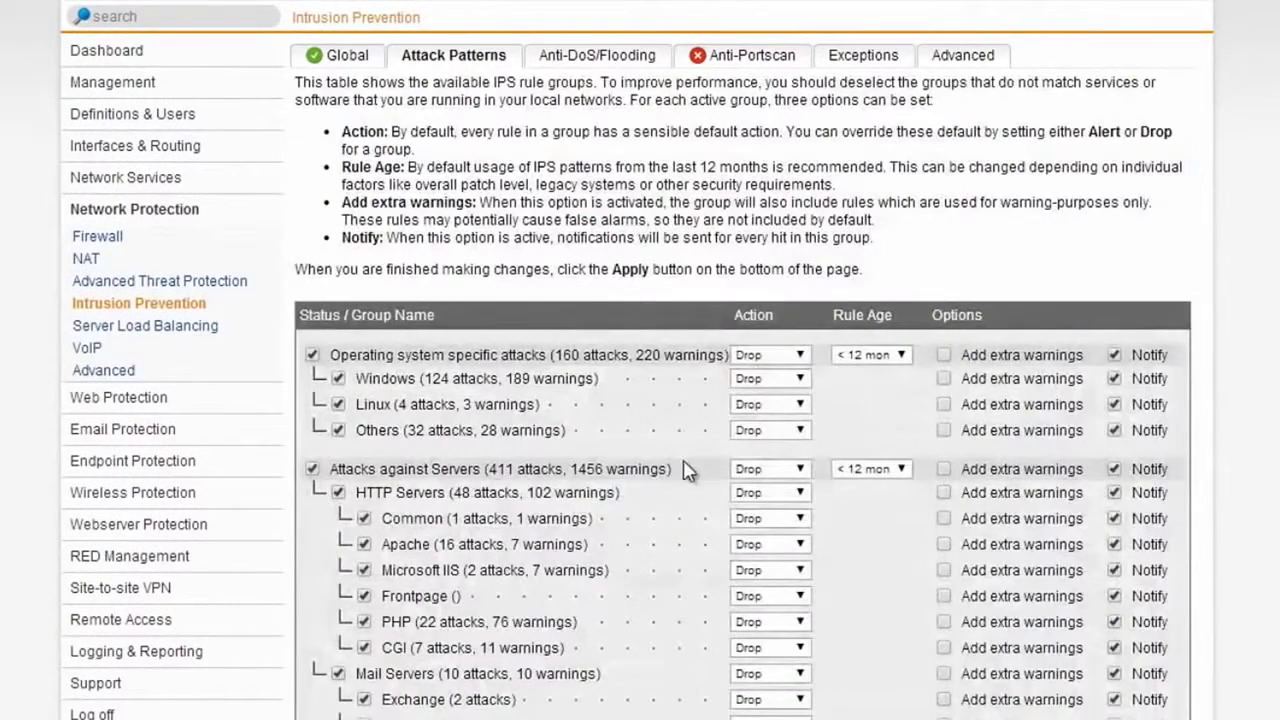
pyautogui.scroll(-3, 679, 462)
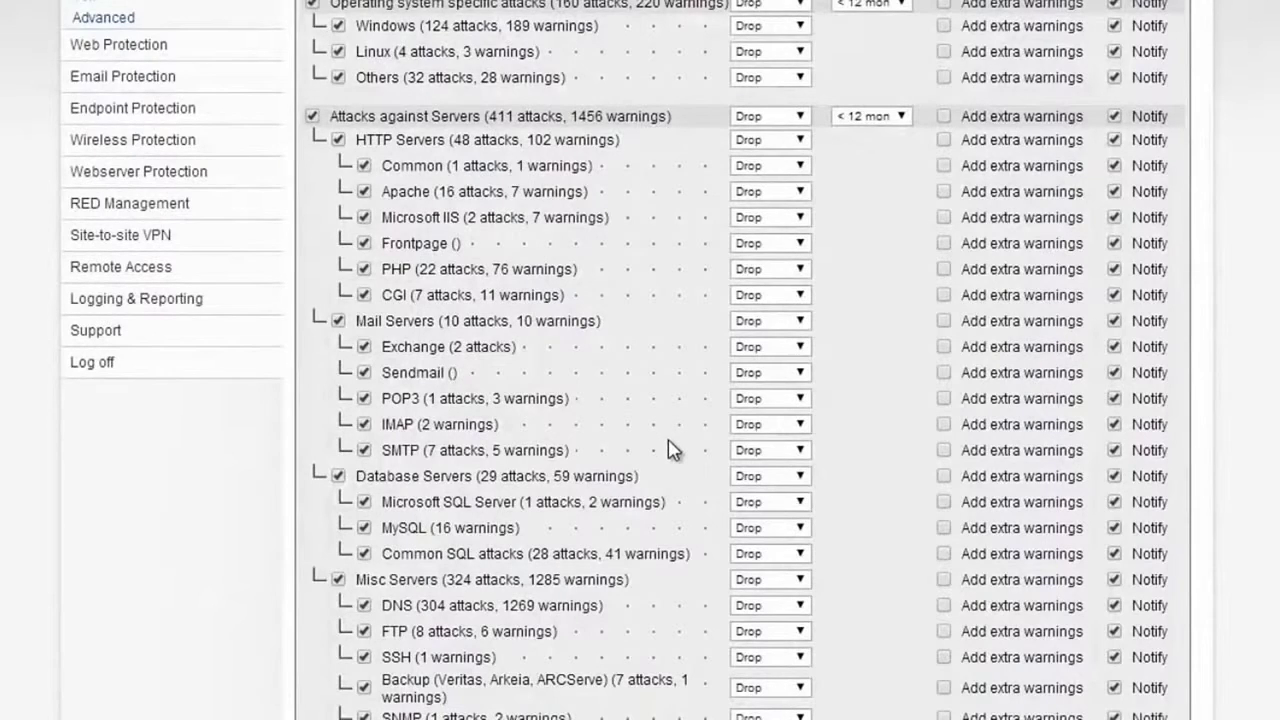
pyautogui.scroll(1, 365, 183)
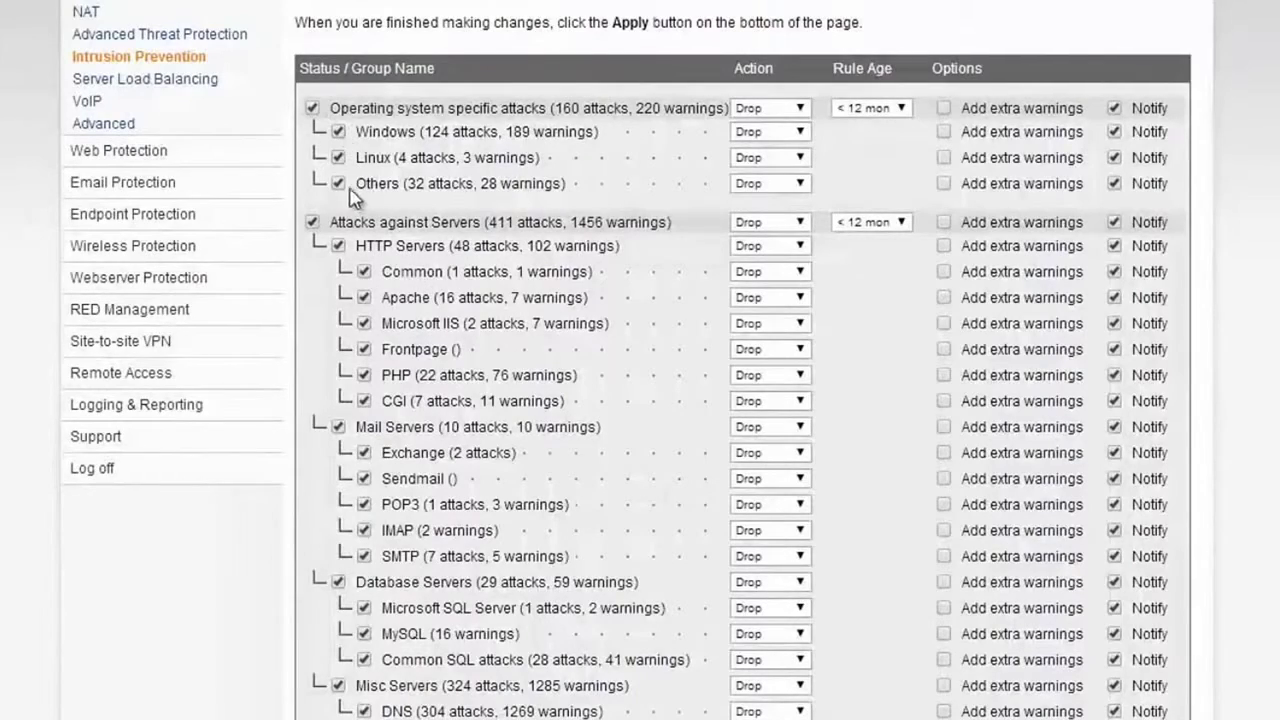
pyautogui.scroll(-5, 340, 190)
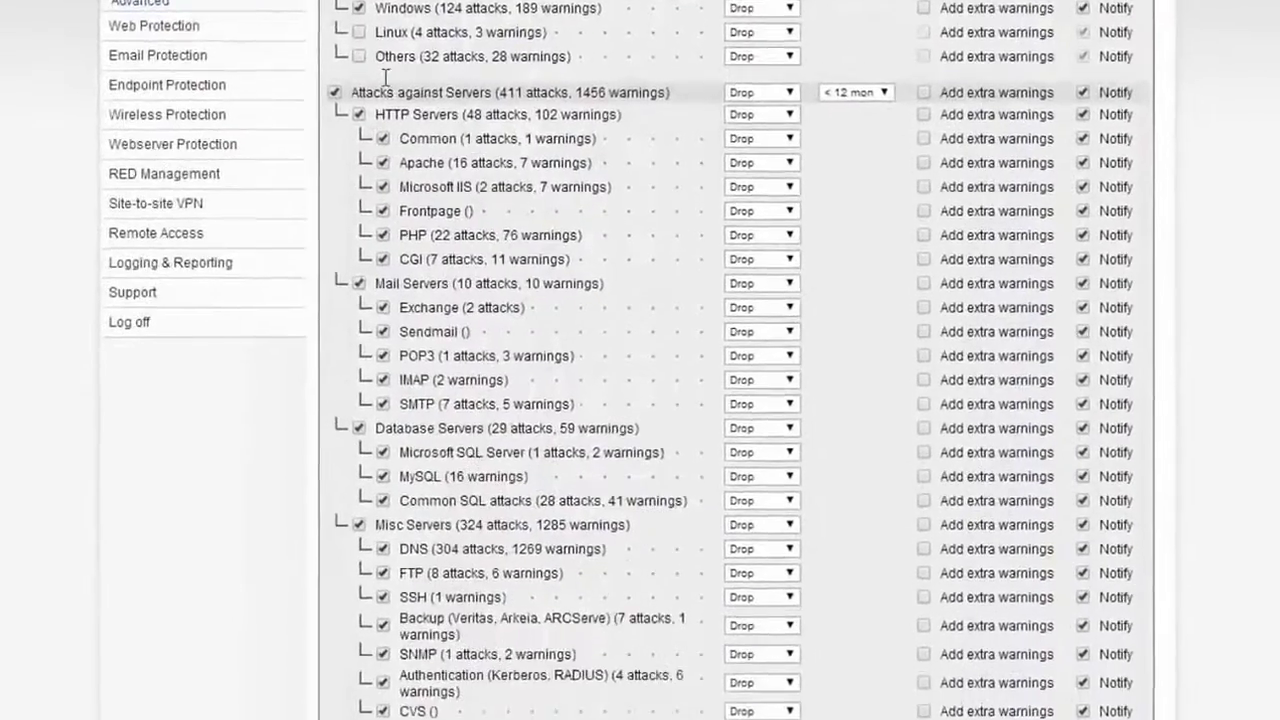